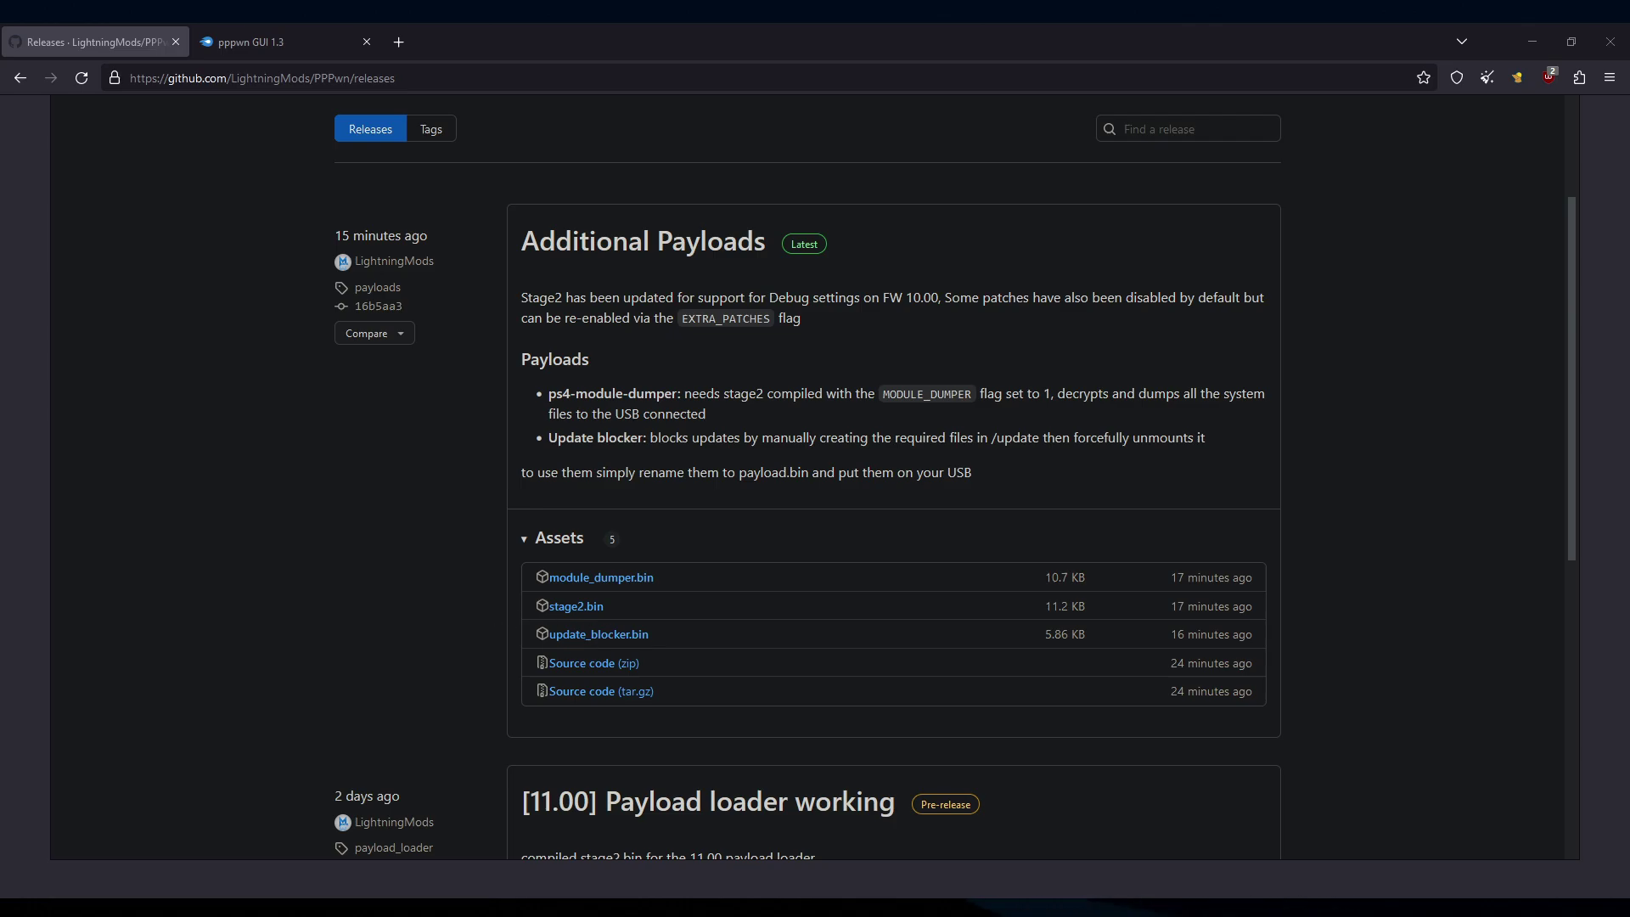
Switch from the Additional Payloads release to the pppwn GUI 1.3 download tab.
left_click(250, 41)
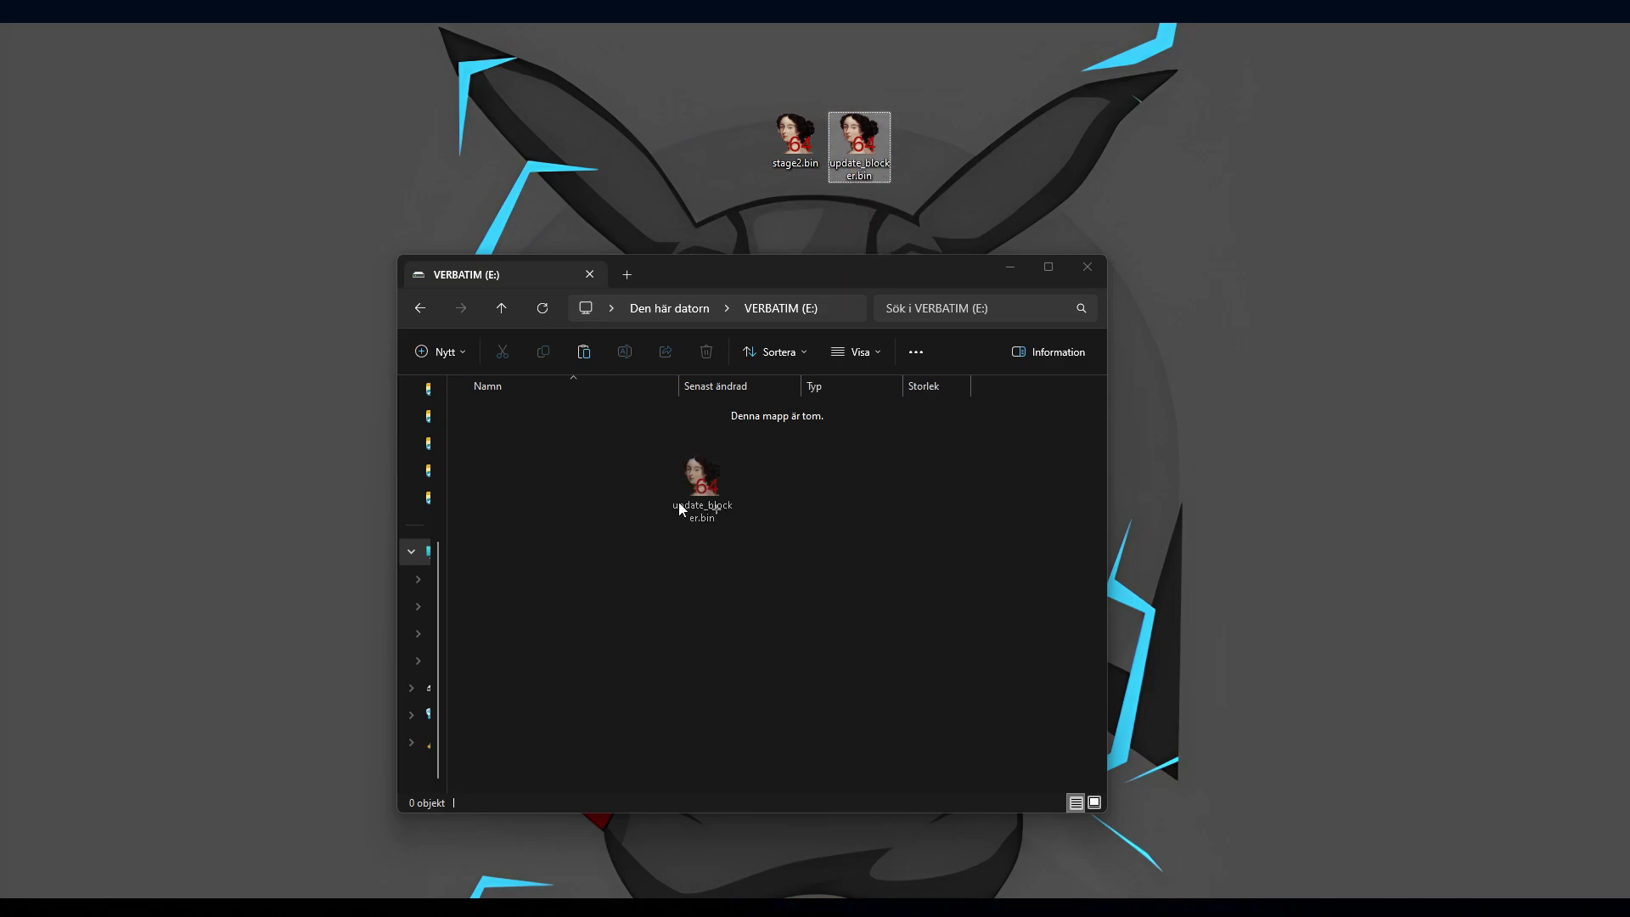
Copy update_blocker.bin onto VERBATIM (E:) and rename it payload.bin.
left_click_drag(859, 143, 728, 537)
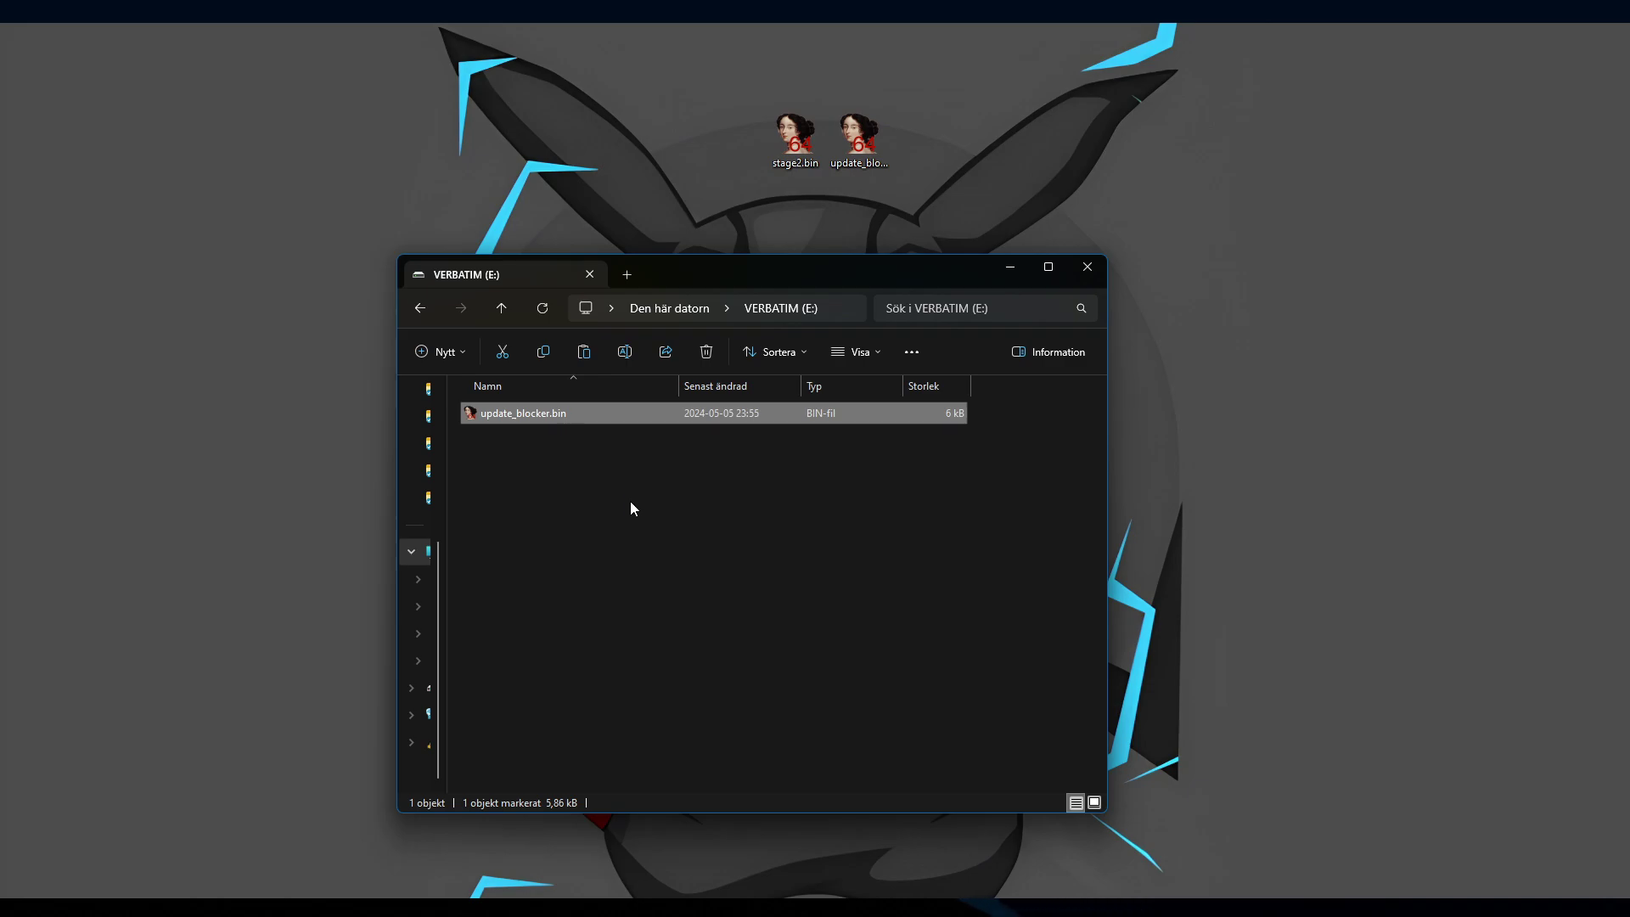
right_click(551, 413)
left_click(623, 748)
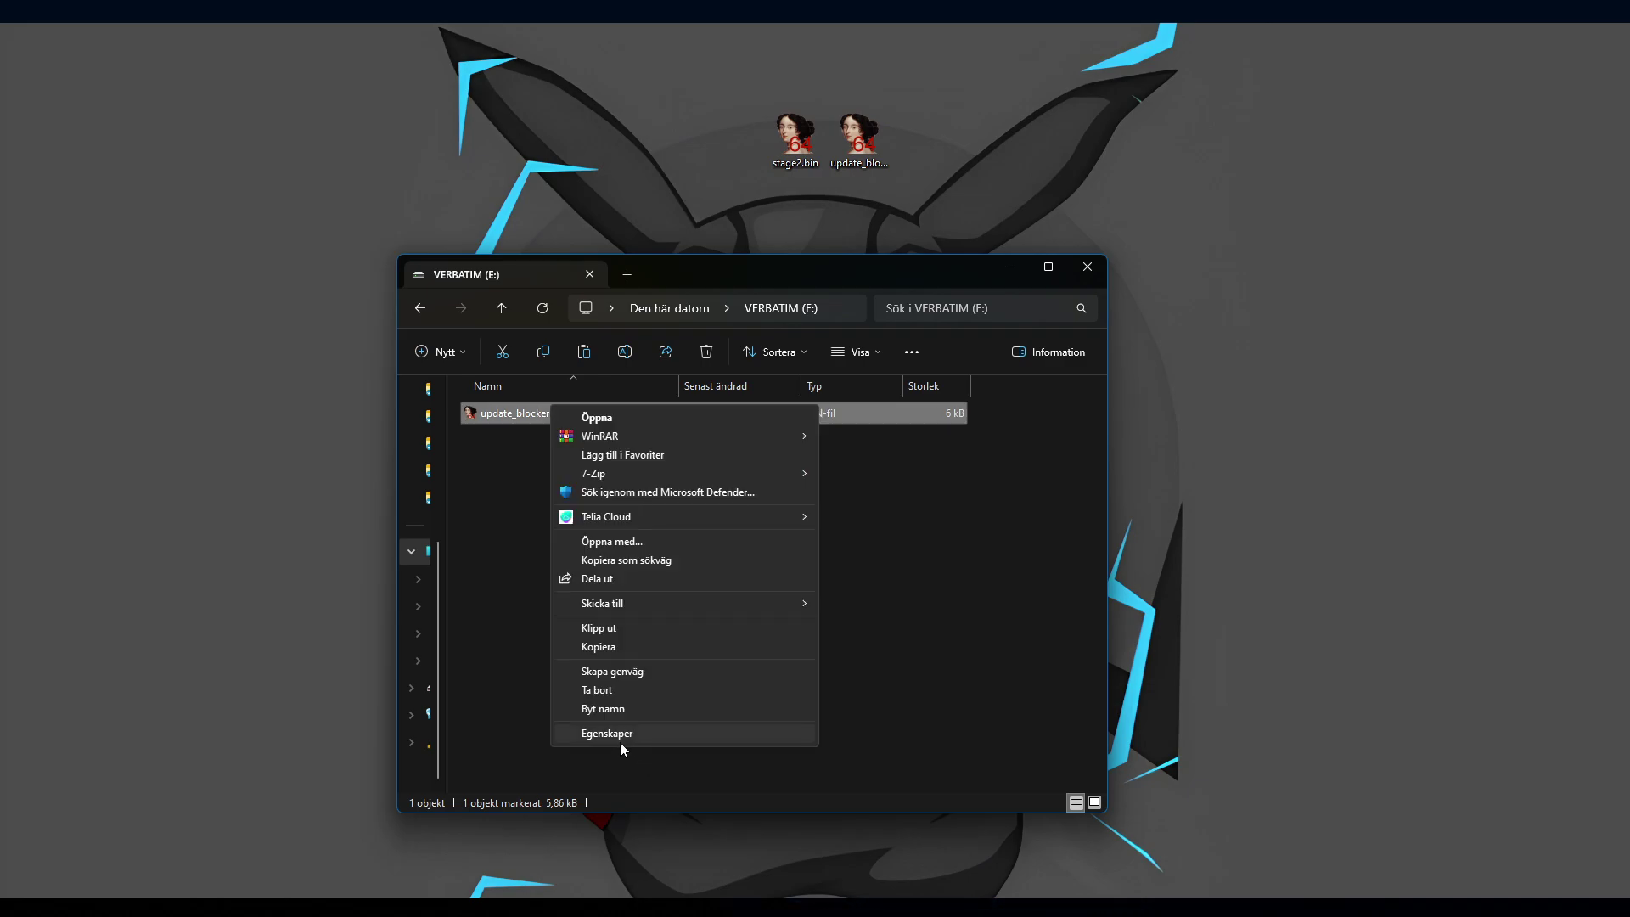
left_click(642, 708)
type("payload.bin")
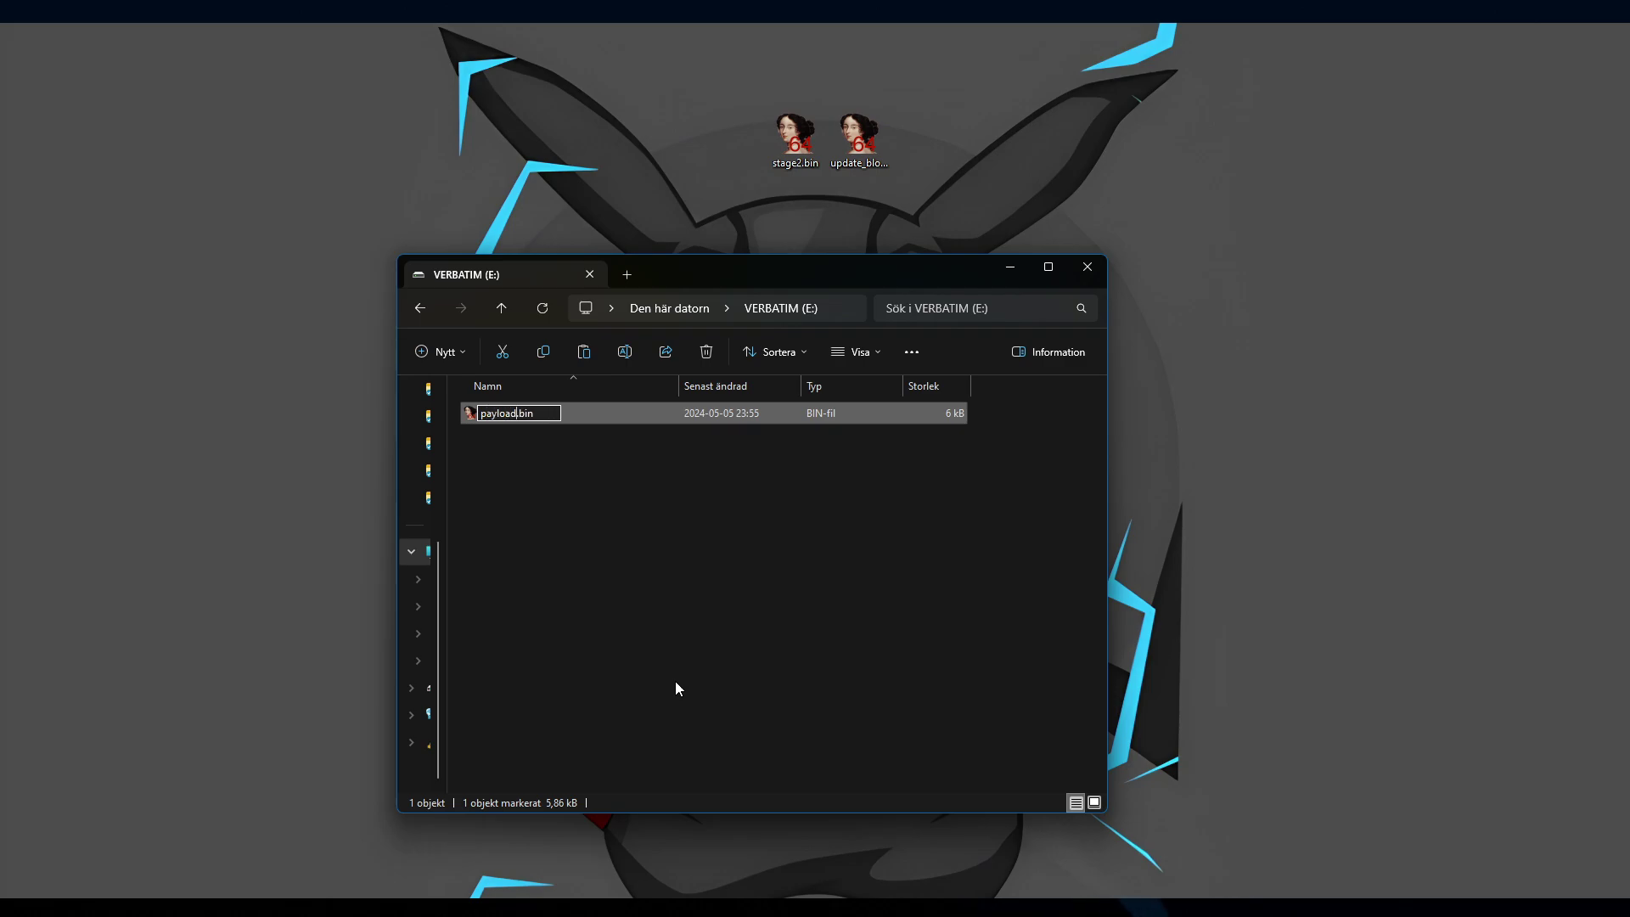
key("Return")
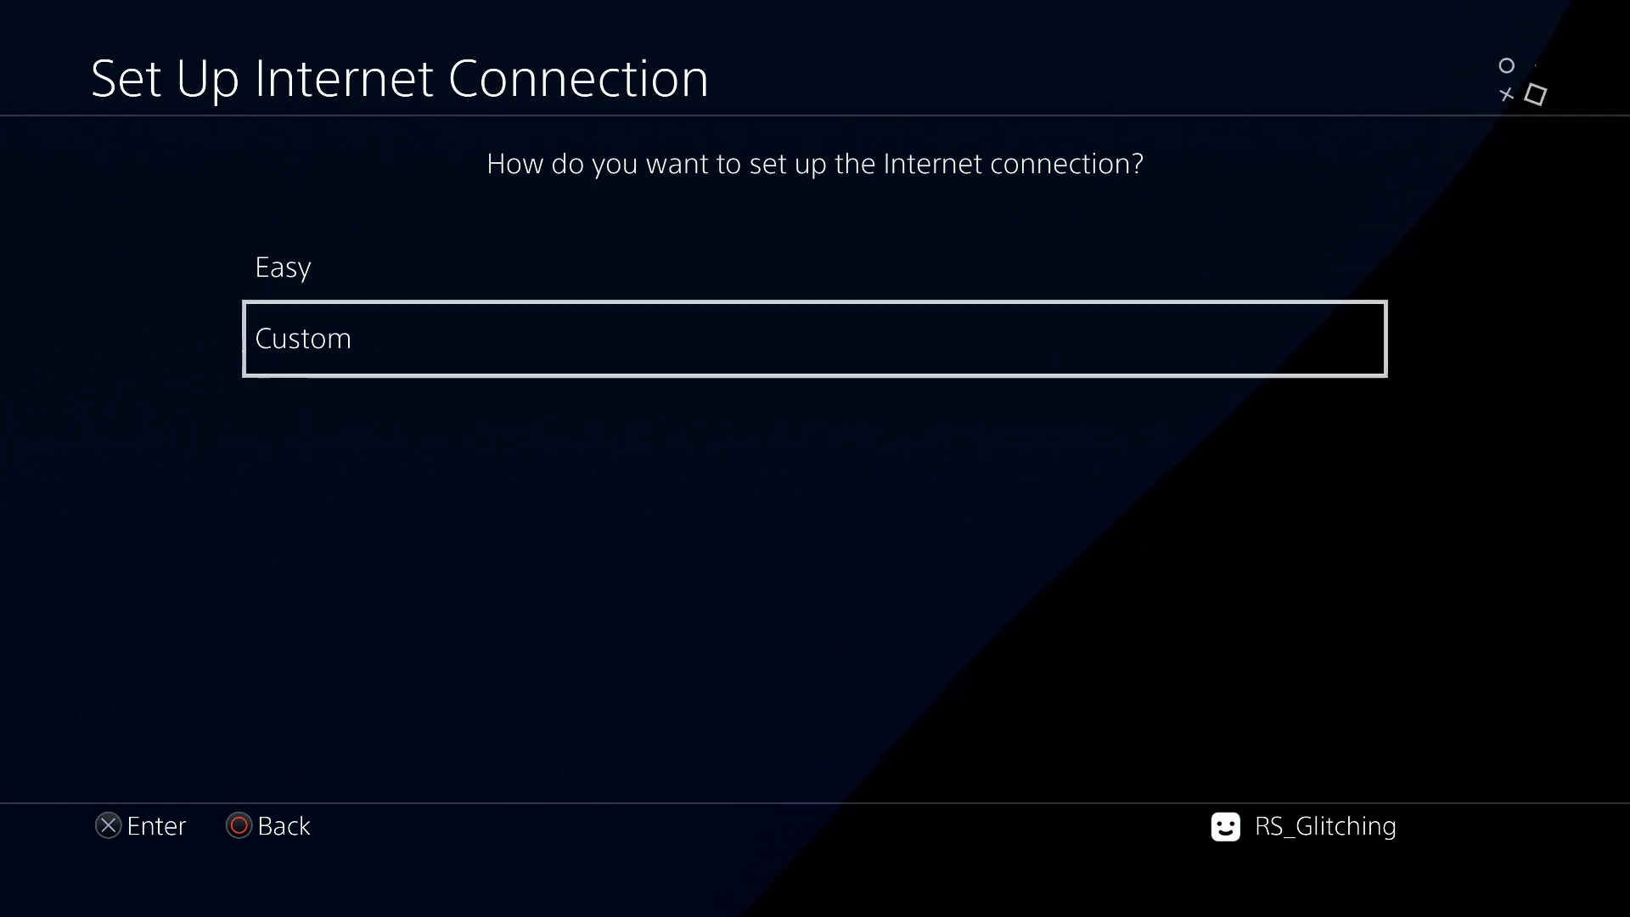
Set up a custom PPPoE connection with automatic DNS and MTU and no proxy.
key("Return")
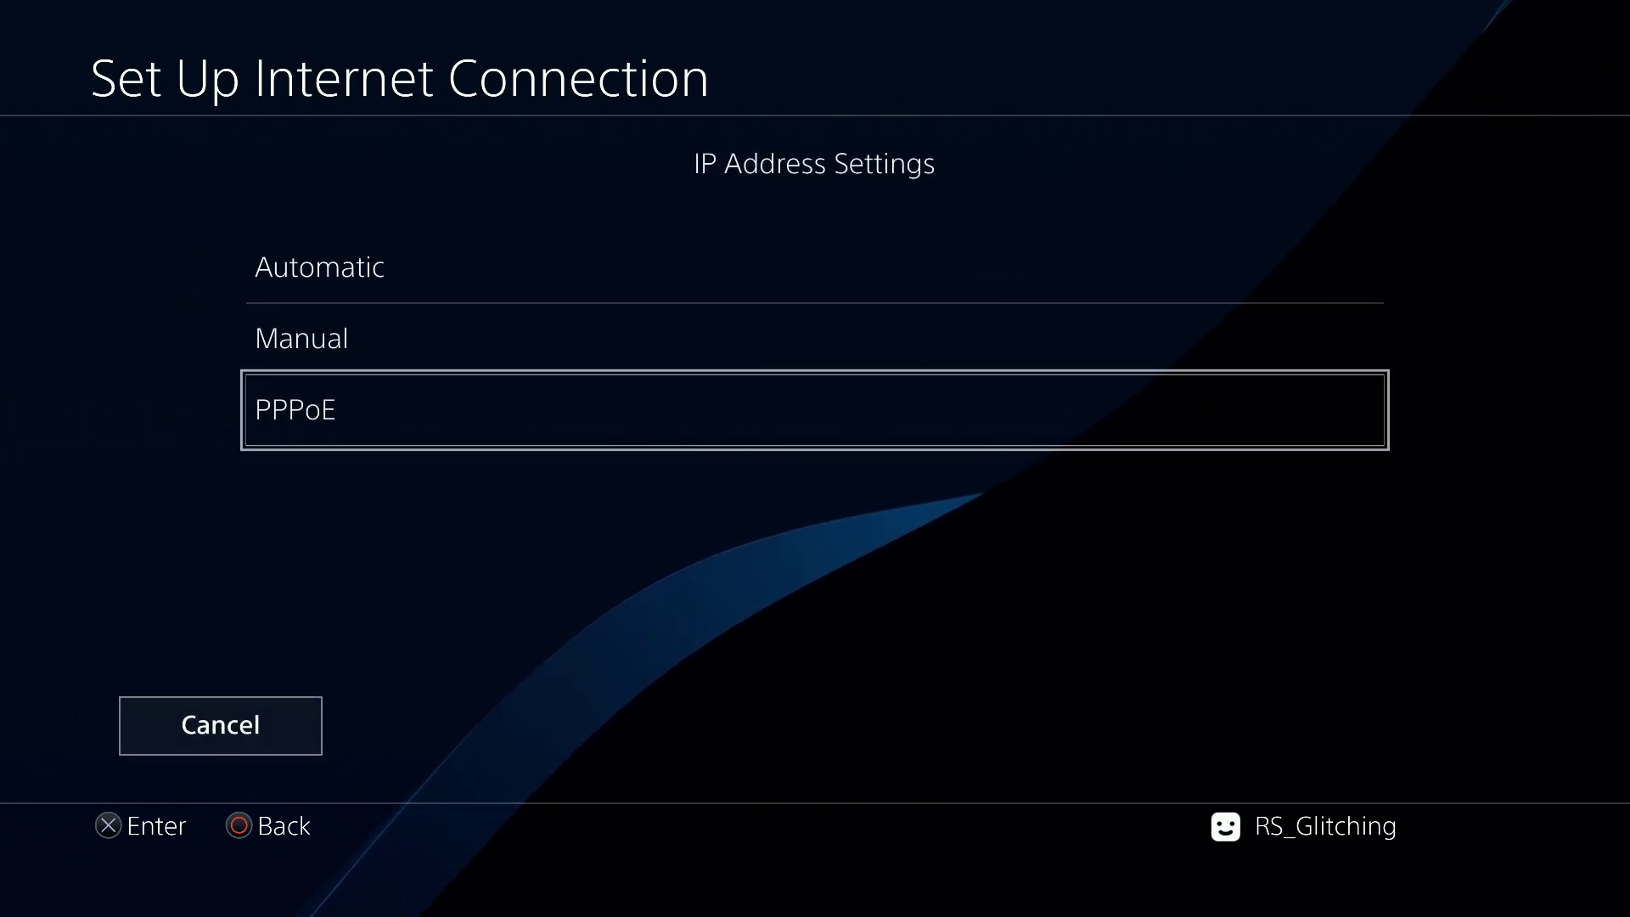
key("Return")
key("Down")
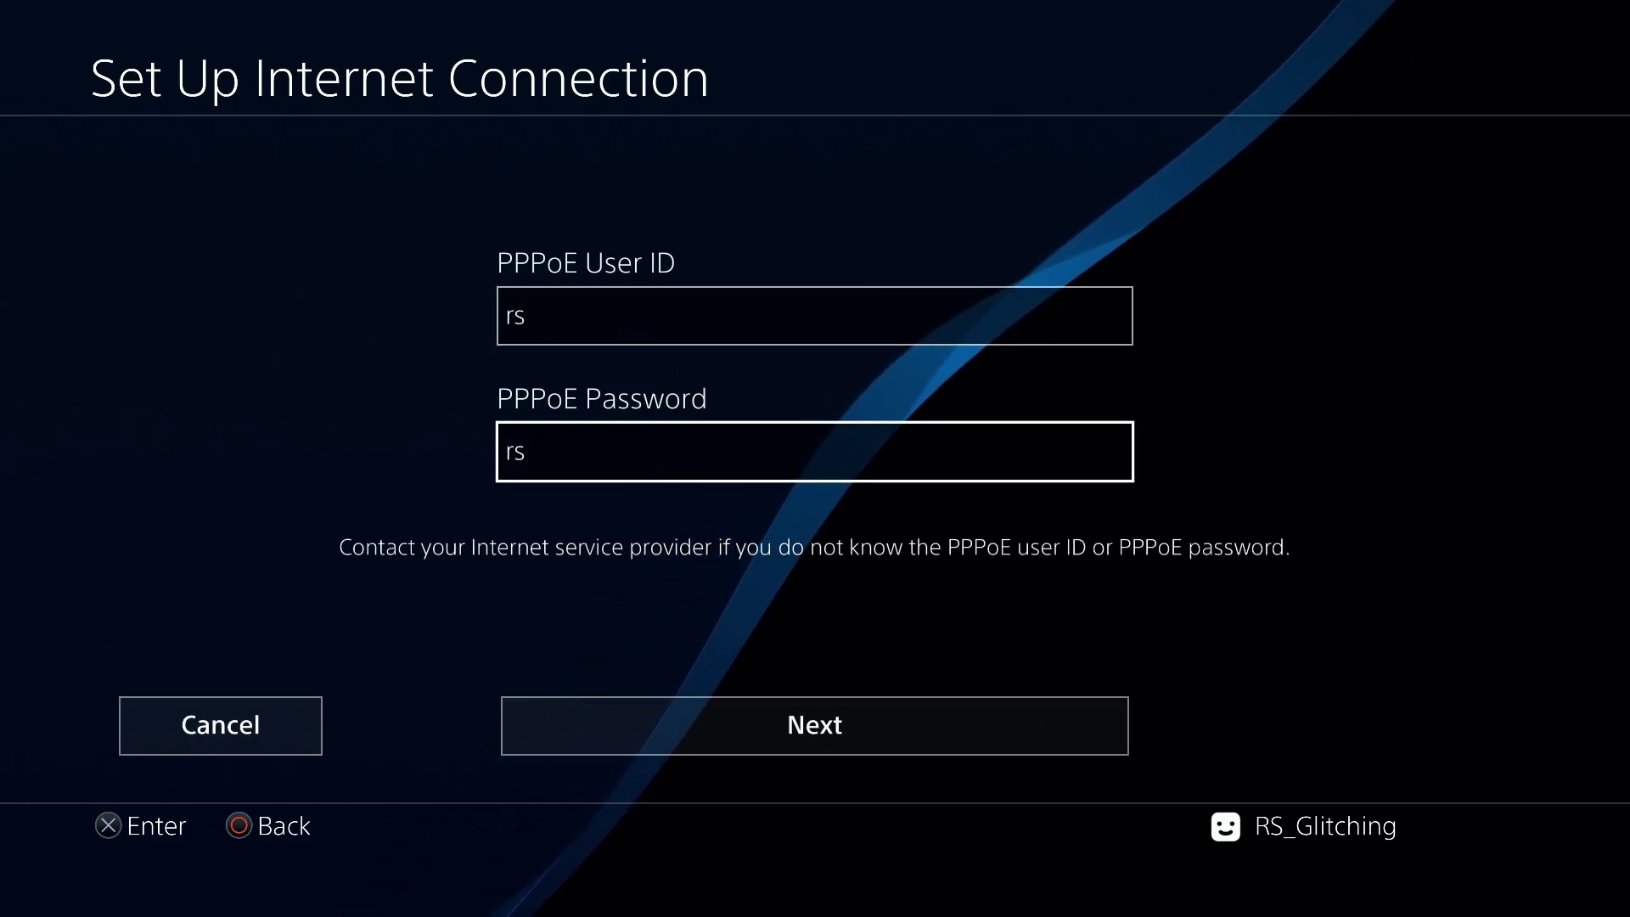
key("Down")
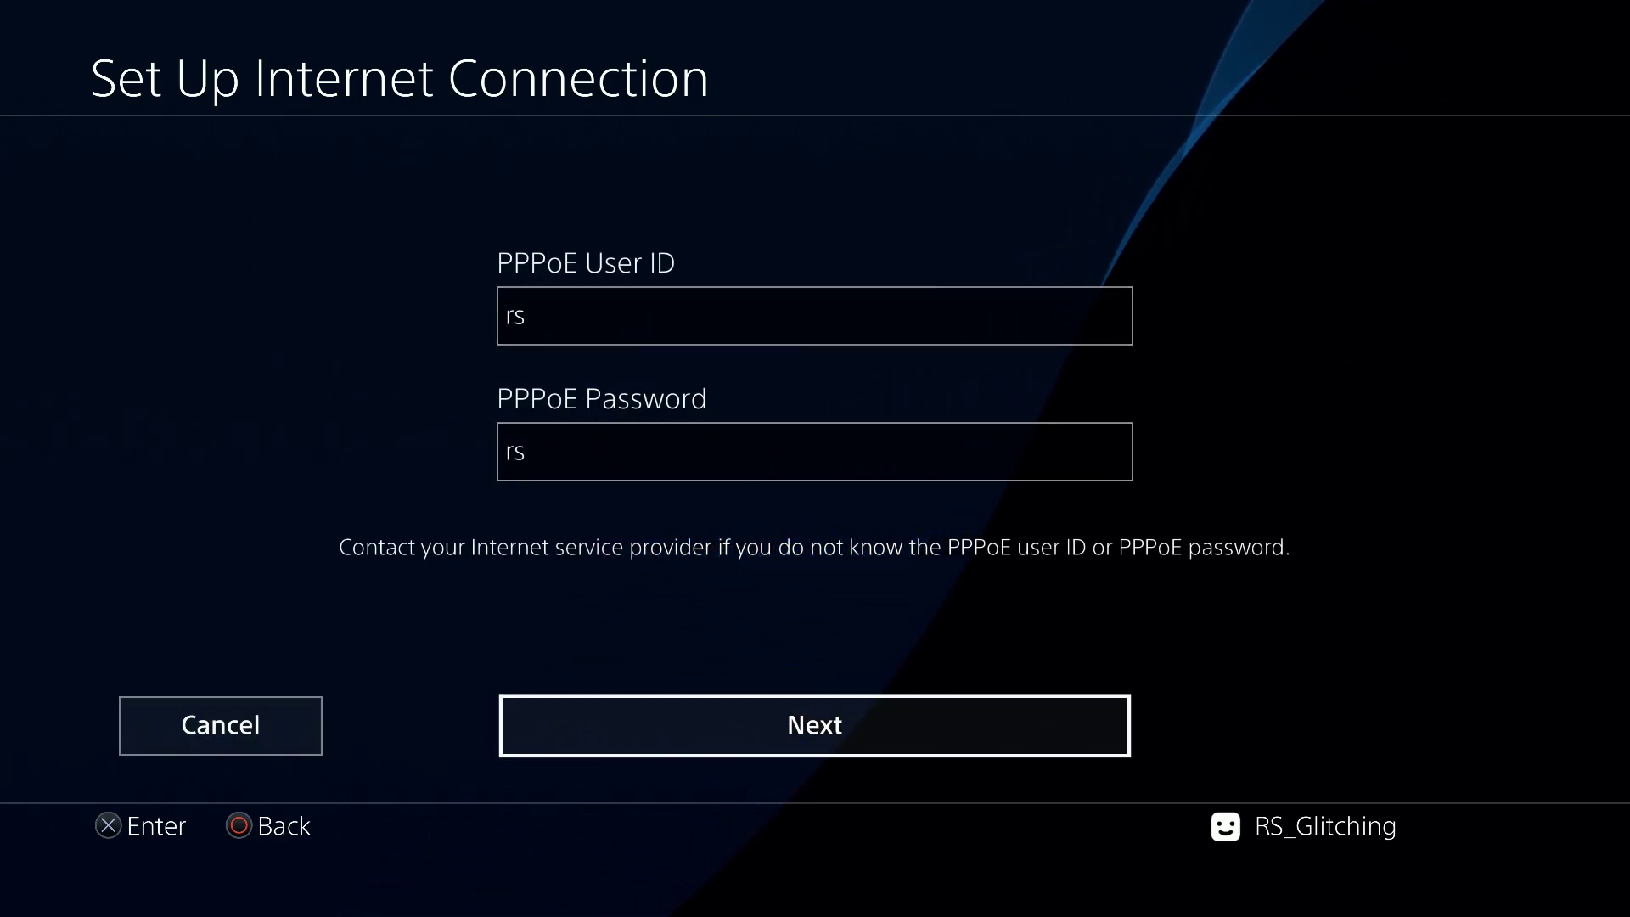
key("Return")
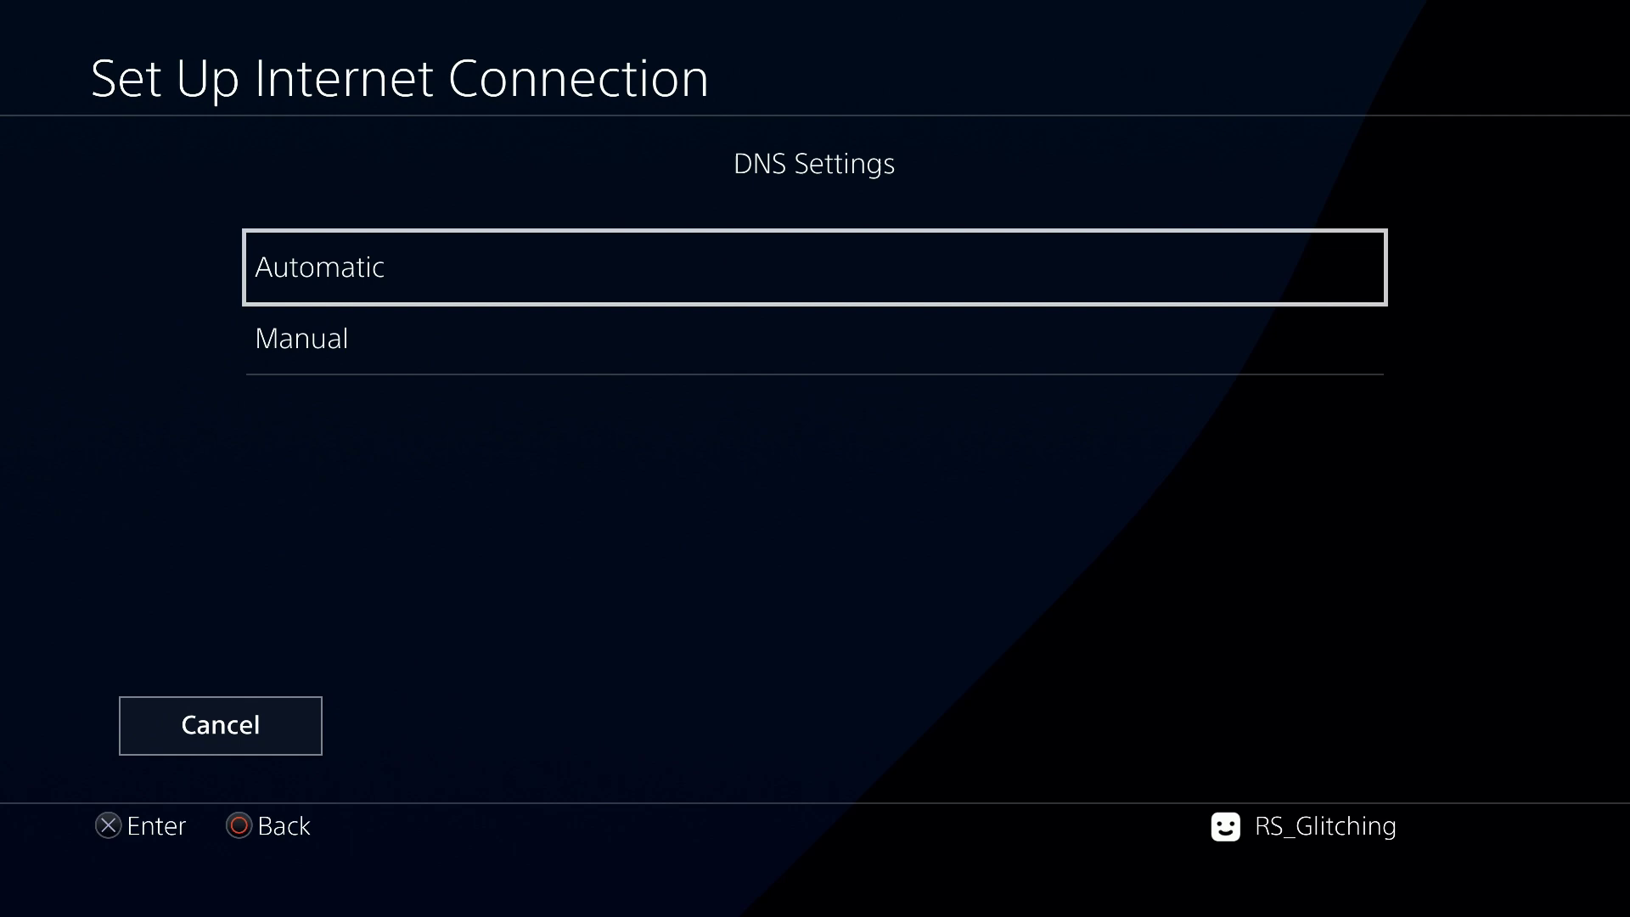
key("Return")
key("Return")
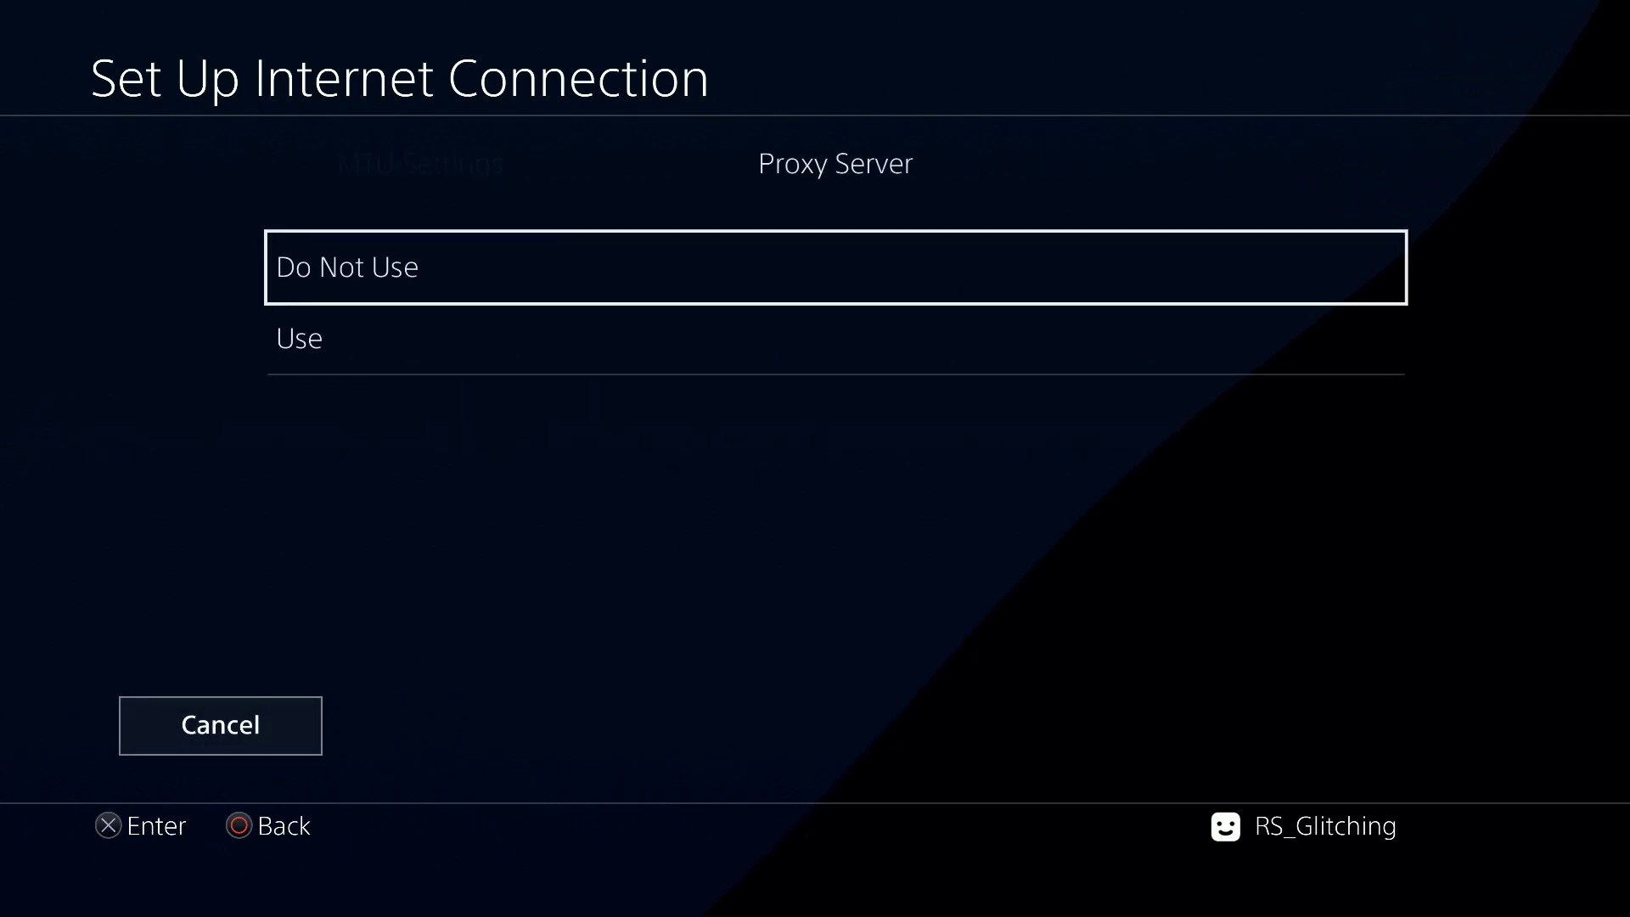
key("Return")
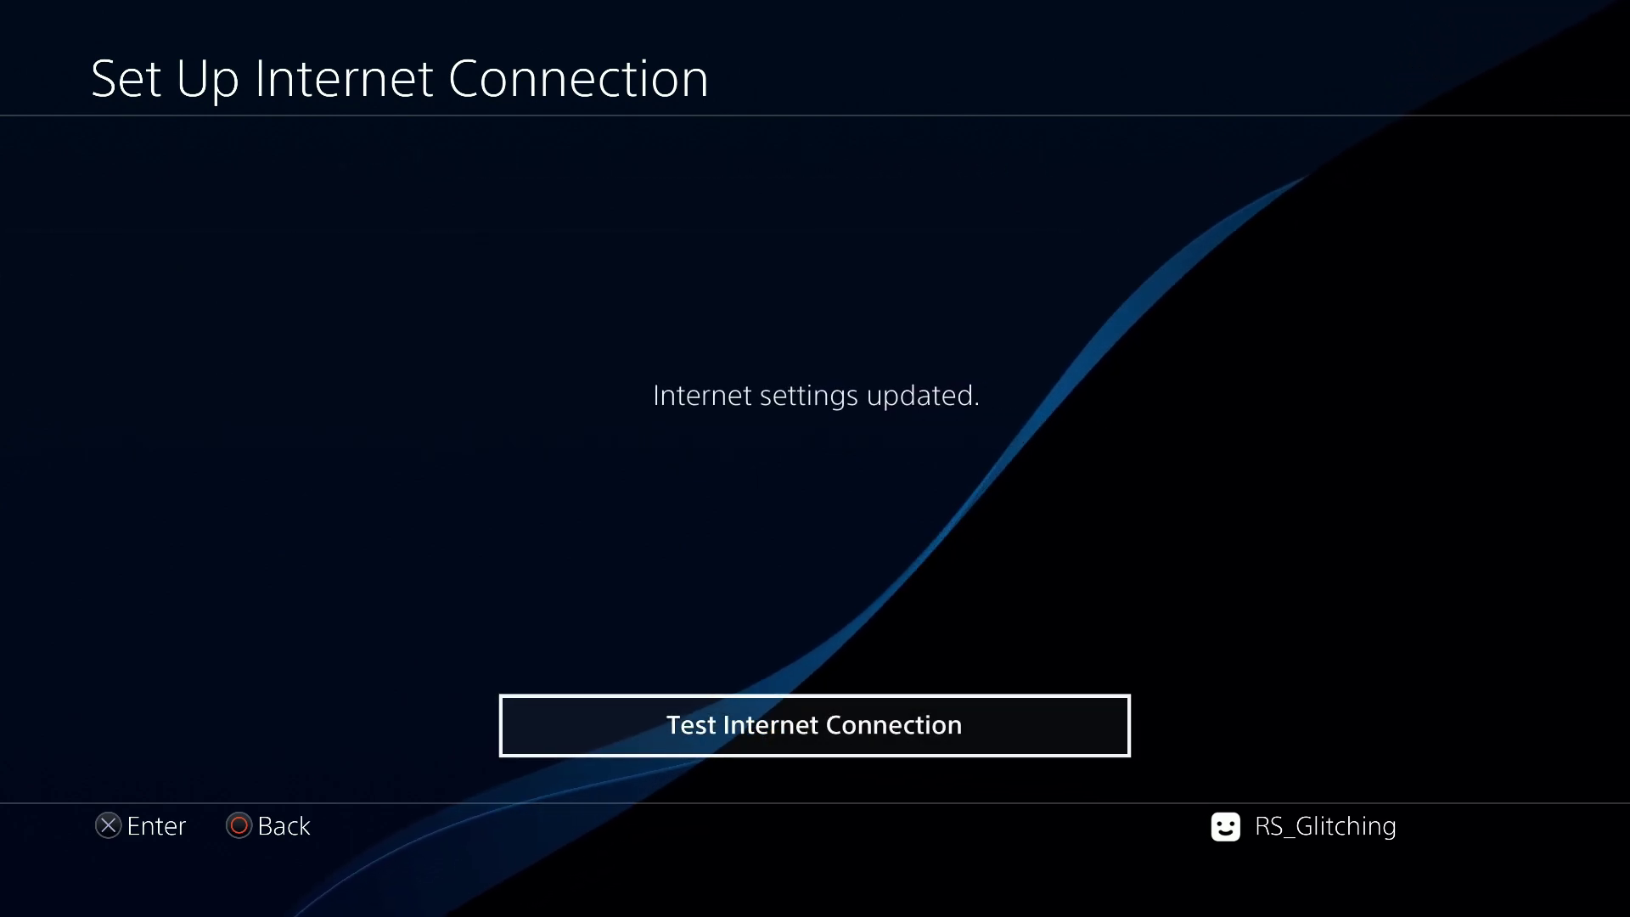
key("Return")
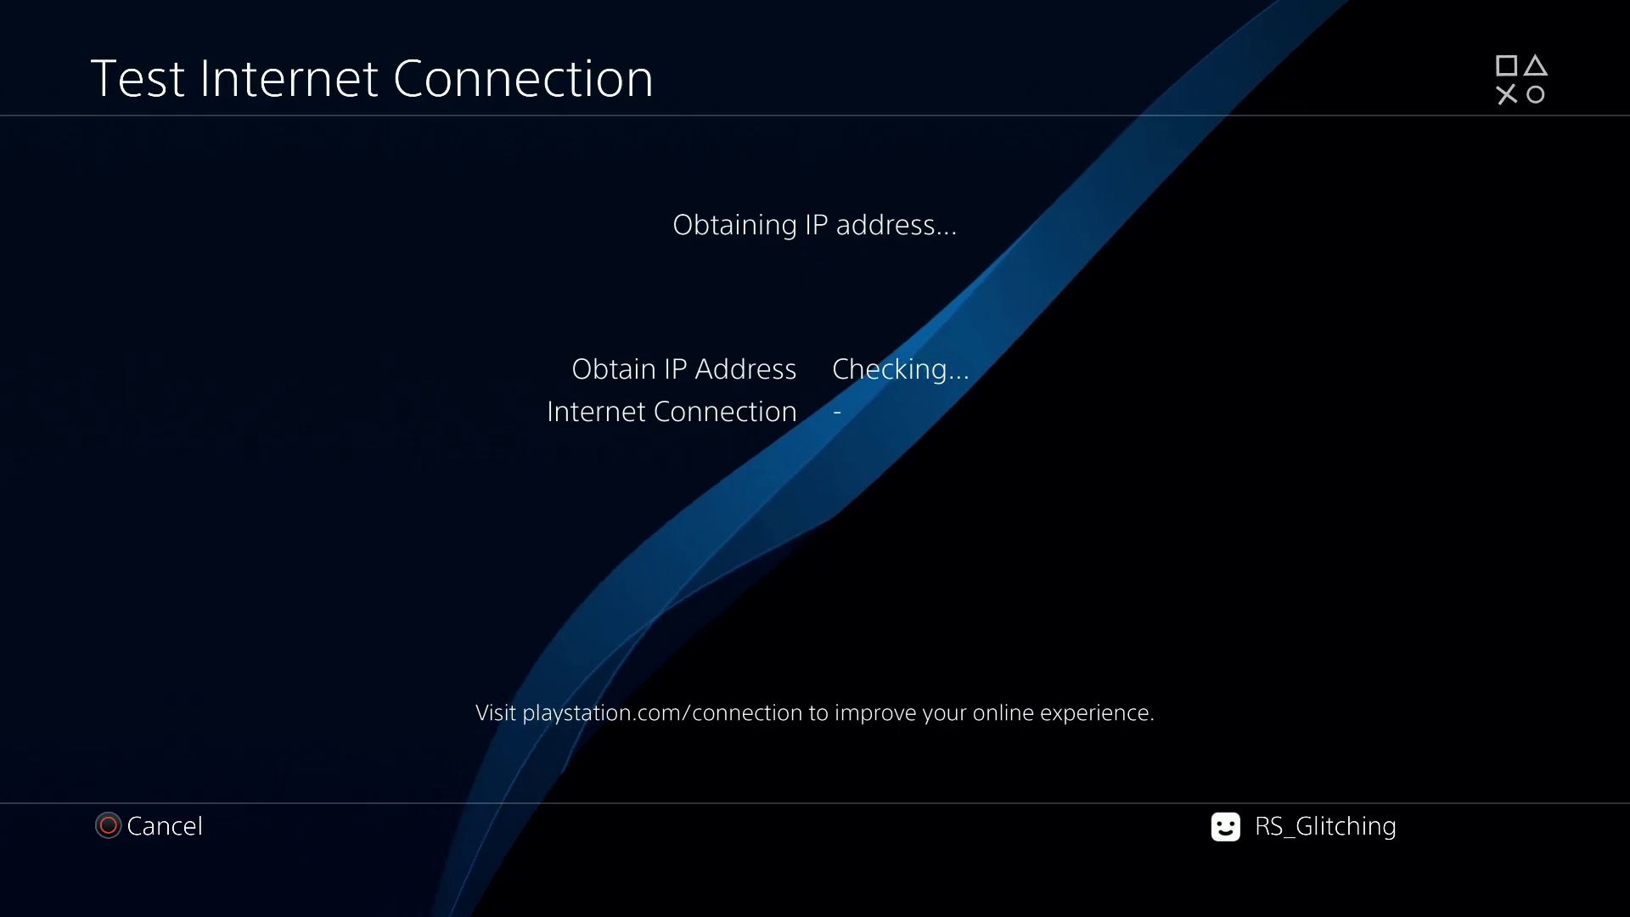
Cancel the connection test and return to the Network settings.
key("Escape")
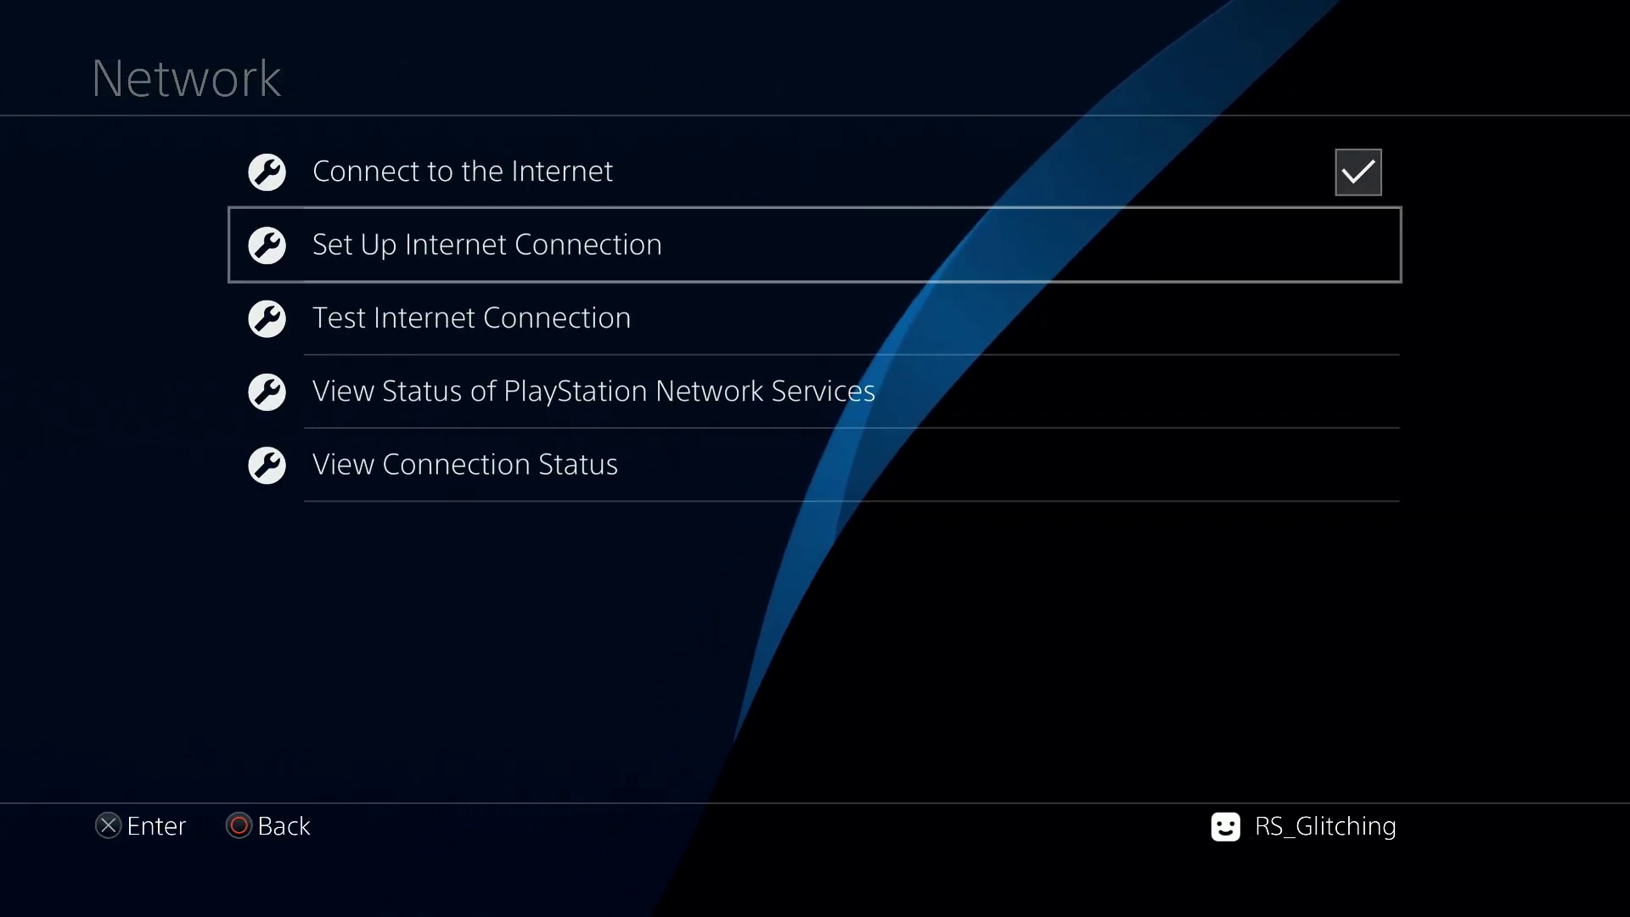
key("Escape")
key("Return")
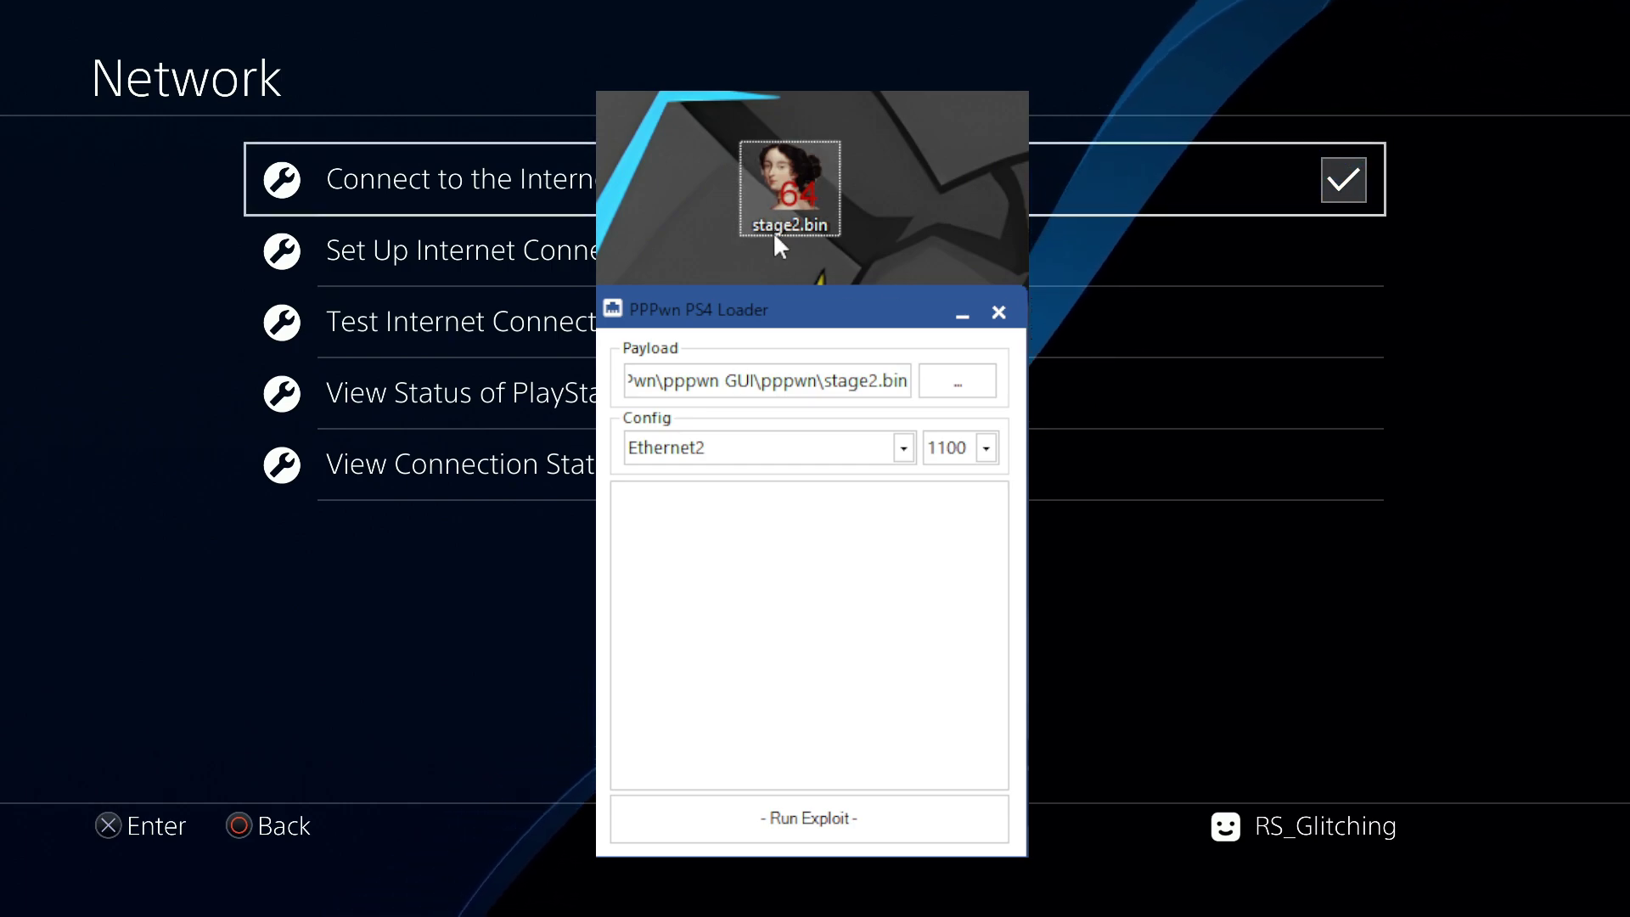
Run the exploit with stage2.bin as payload on Ethernet2 for firmware 1100.
left_click_drag(776, 210, 812, 395)
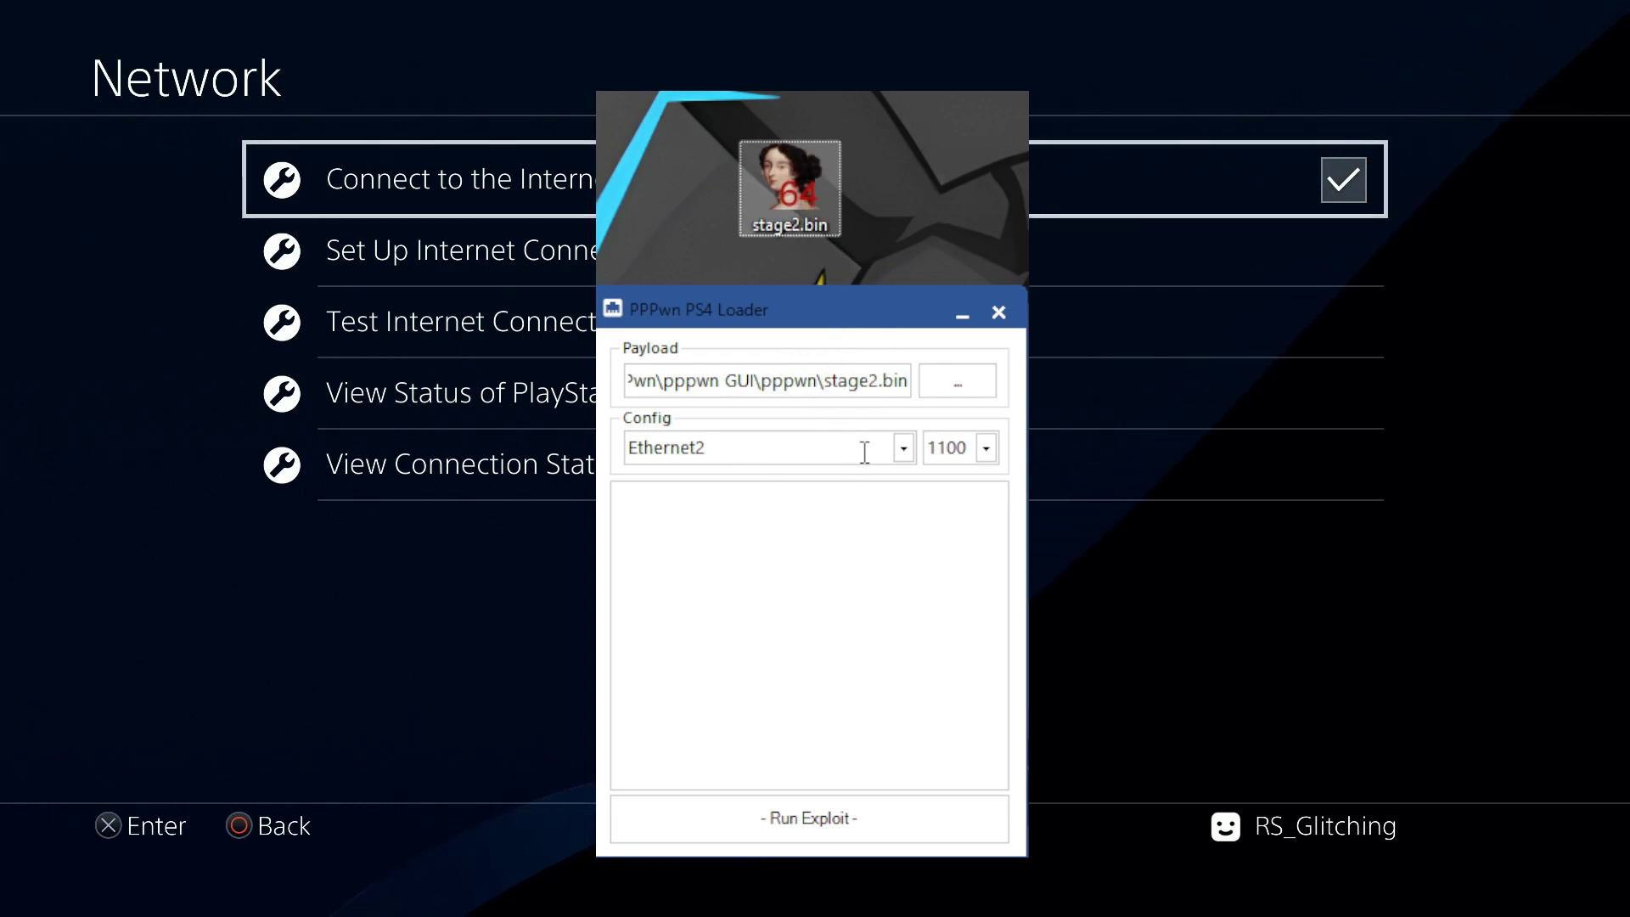
left_click(904, 450)
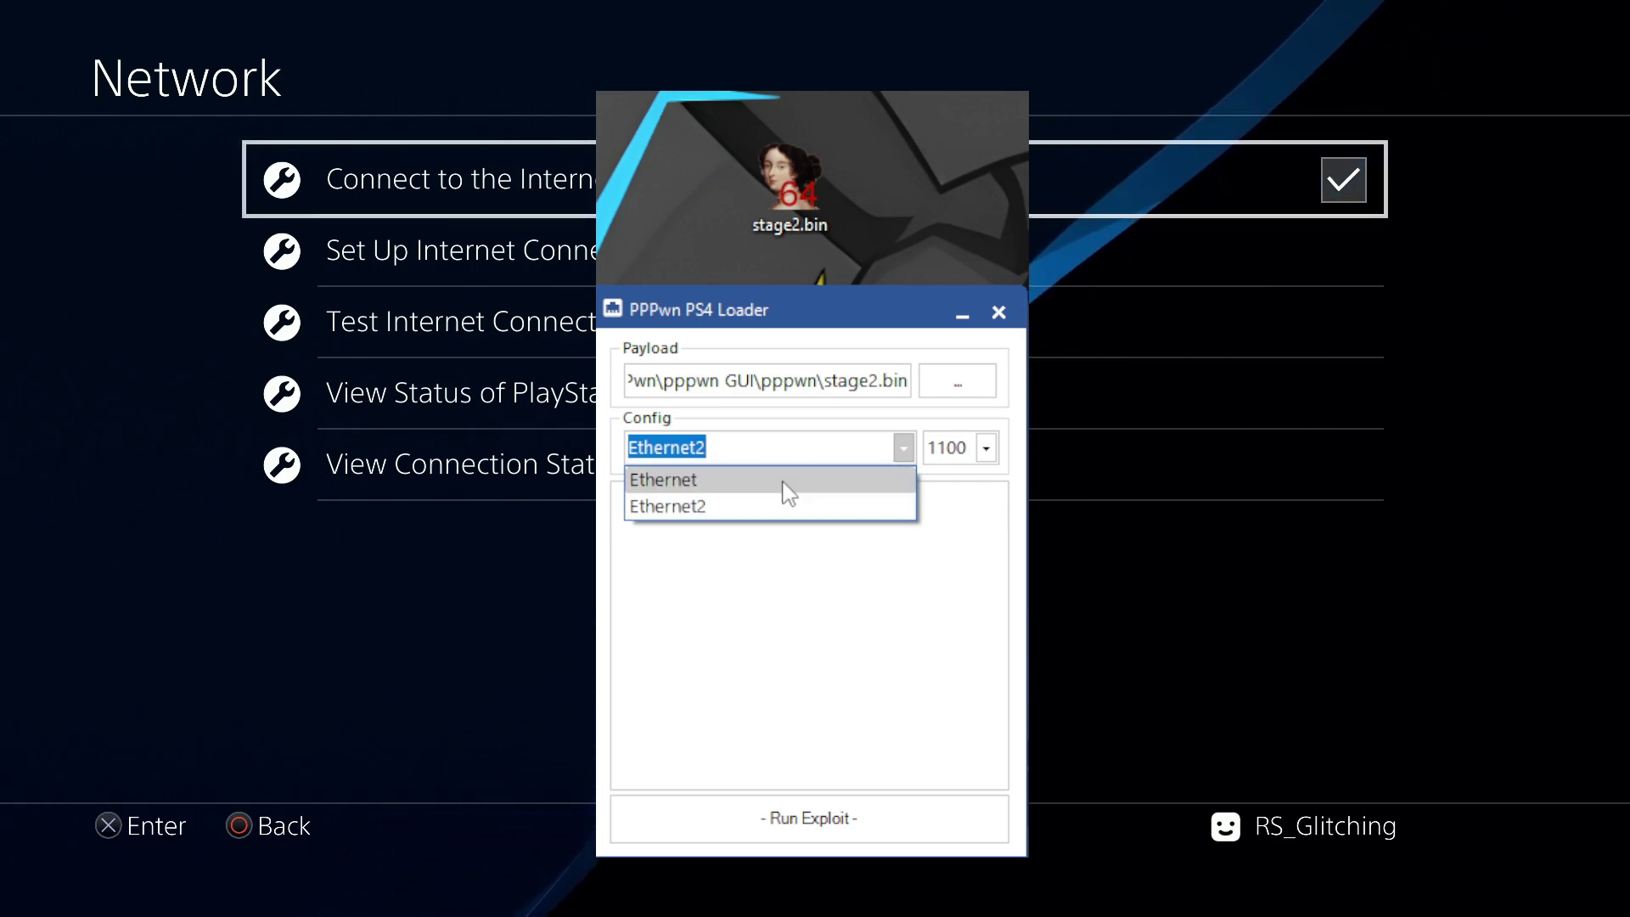
left_click(733, 509)
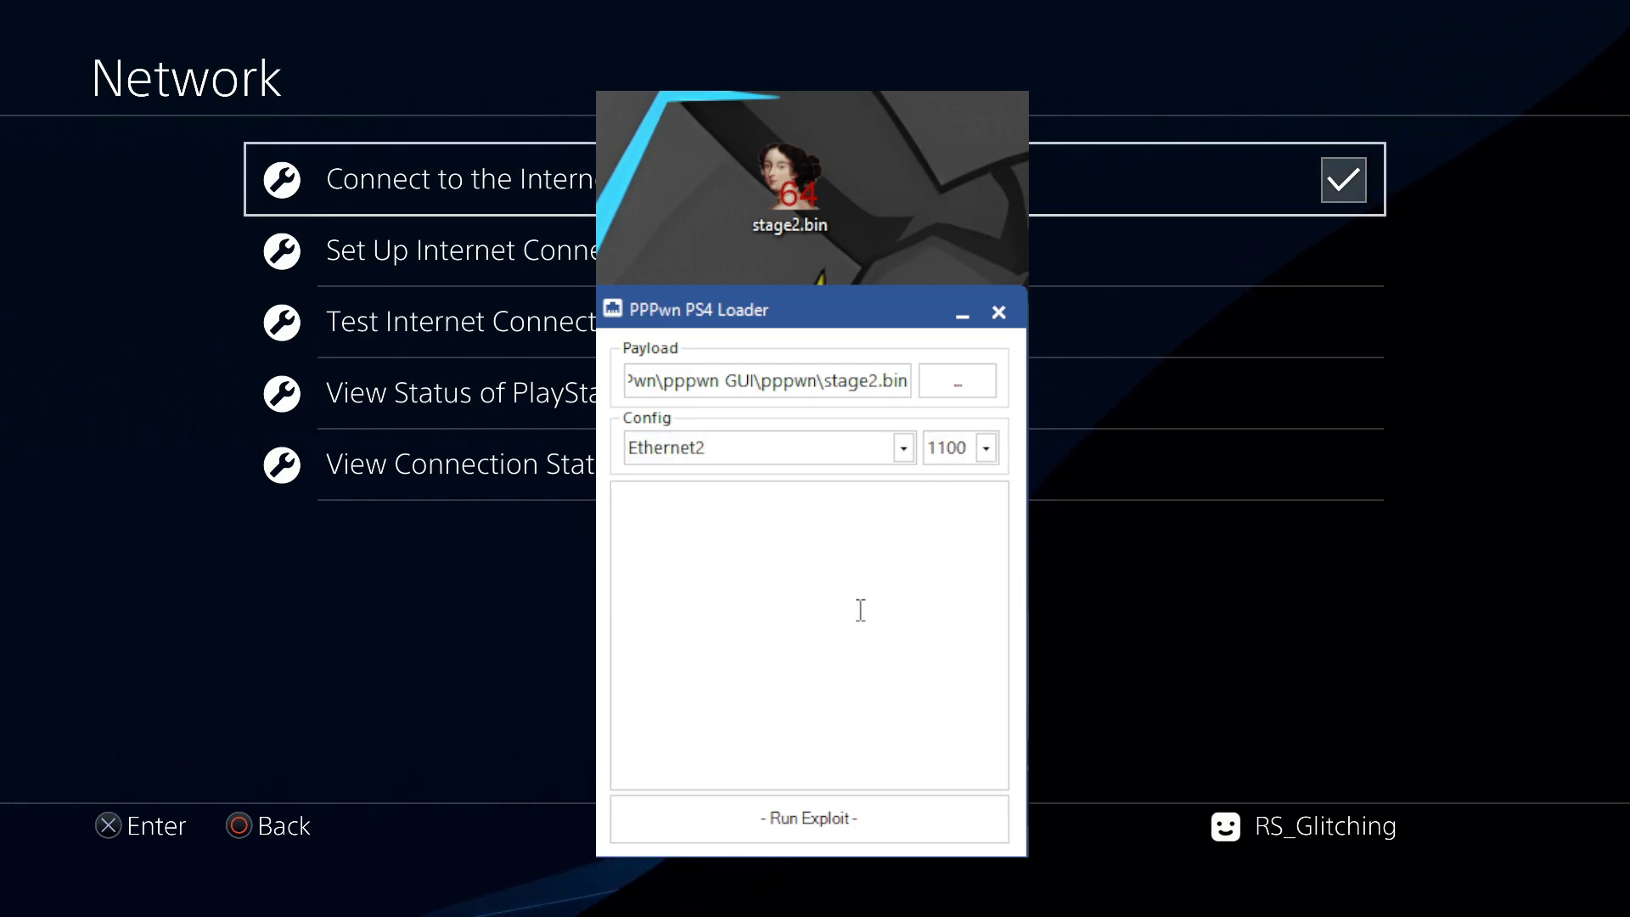
left_click(790, 807)
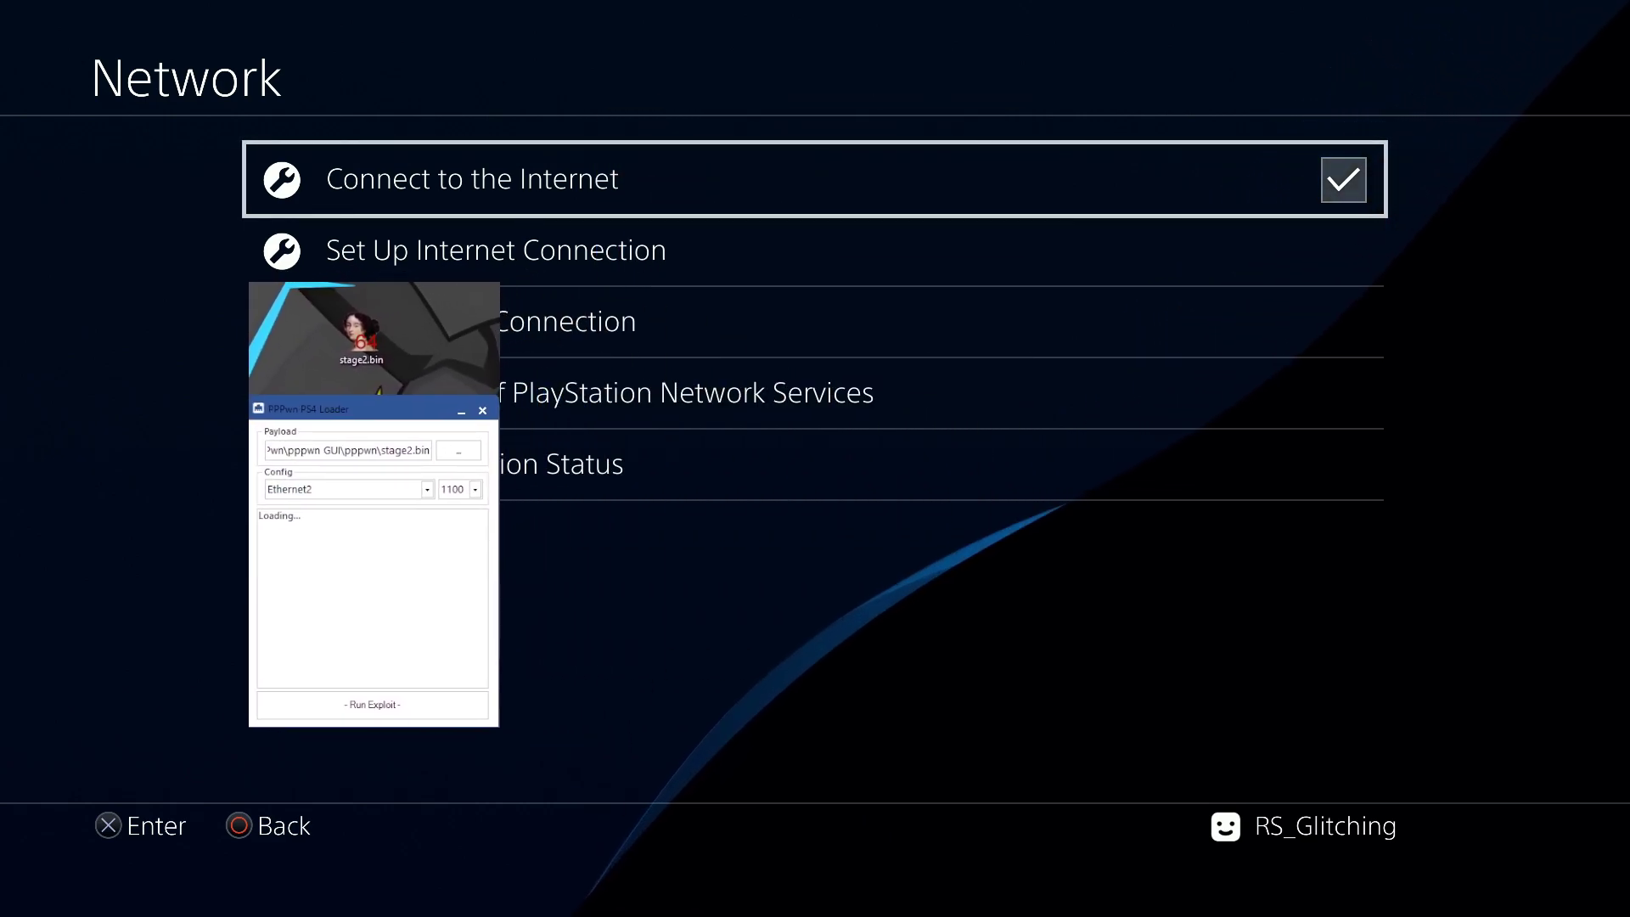
Toggle the PS4's internet connection off and on, then retry the exploit after it fails.
key("Return")
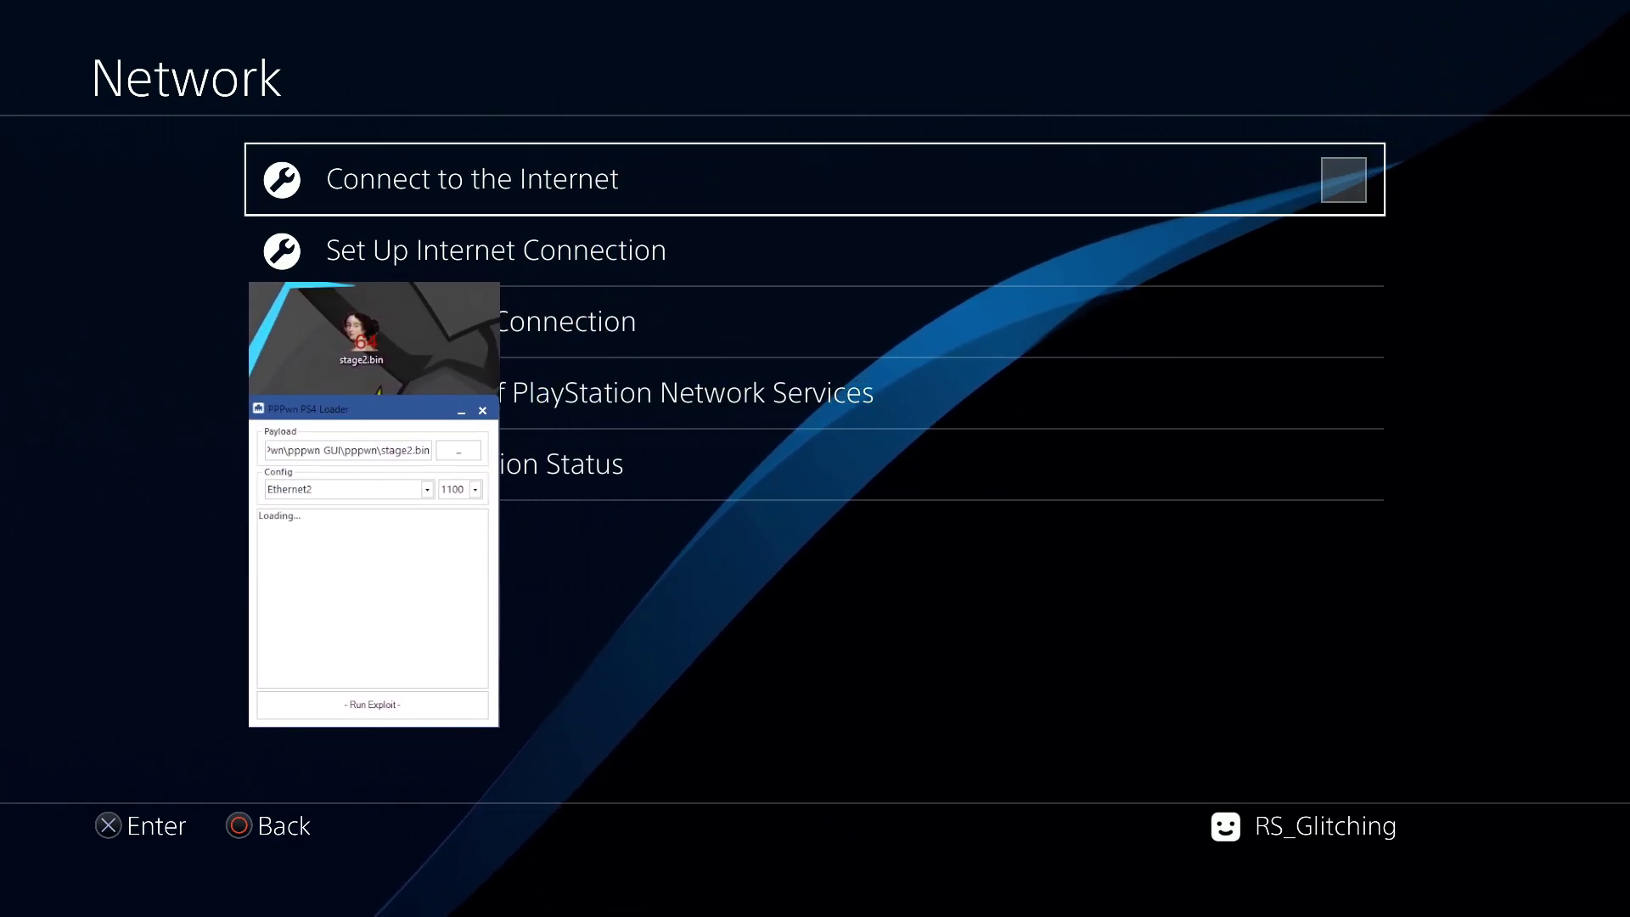
key("Return")
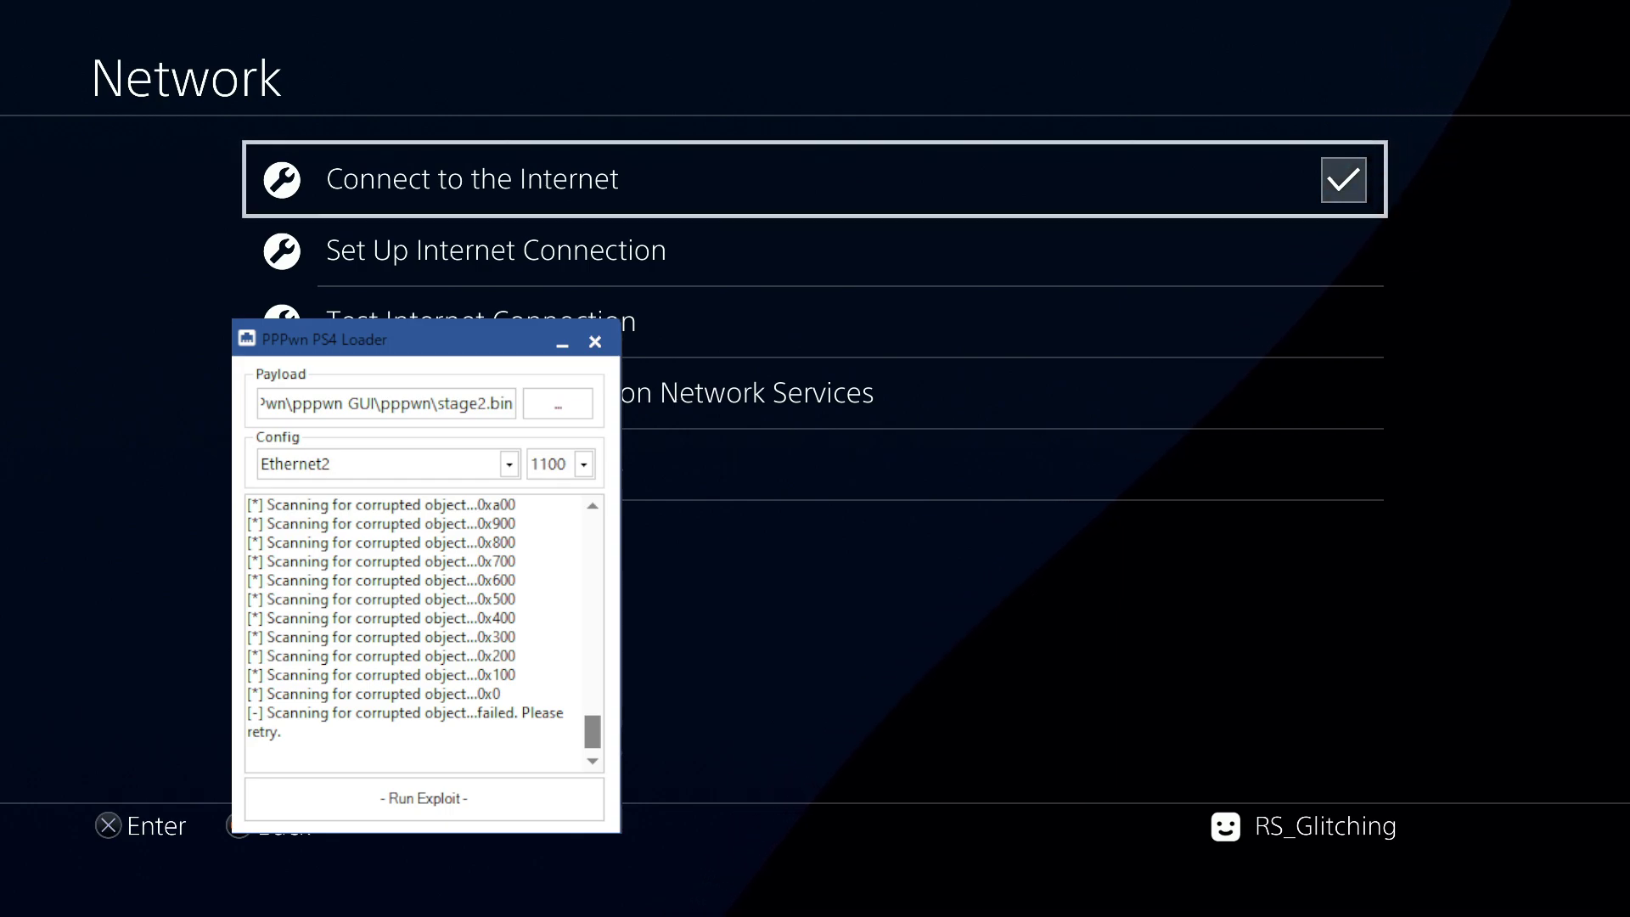
left_click(435, 798)
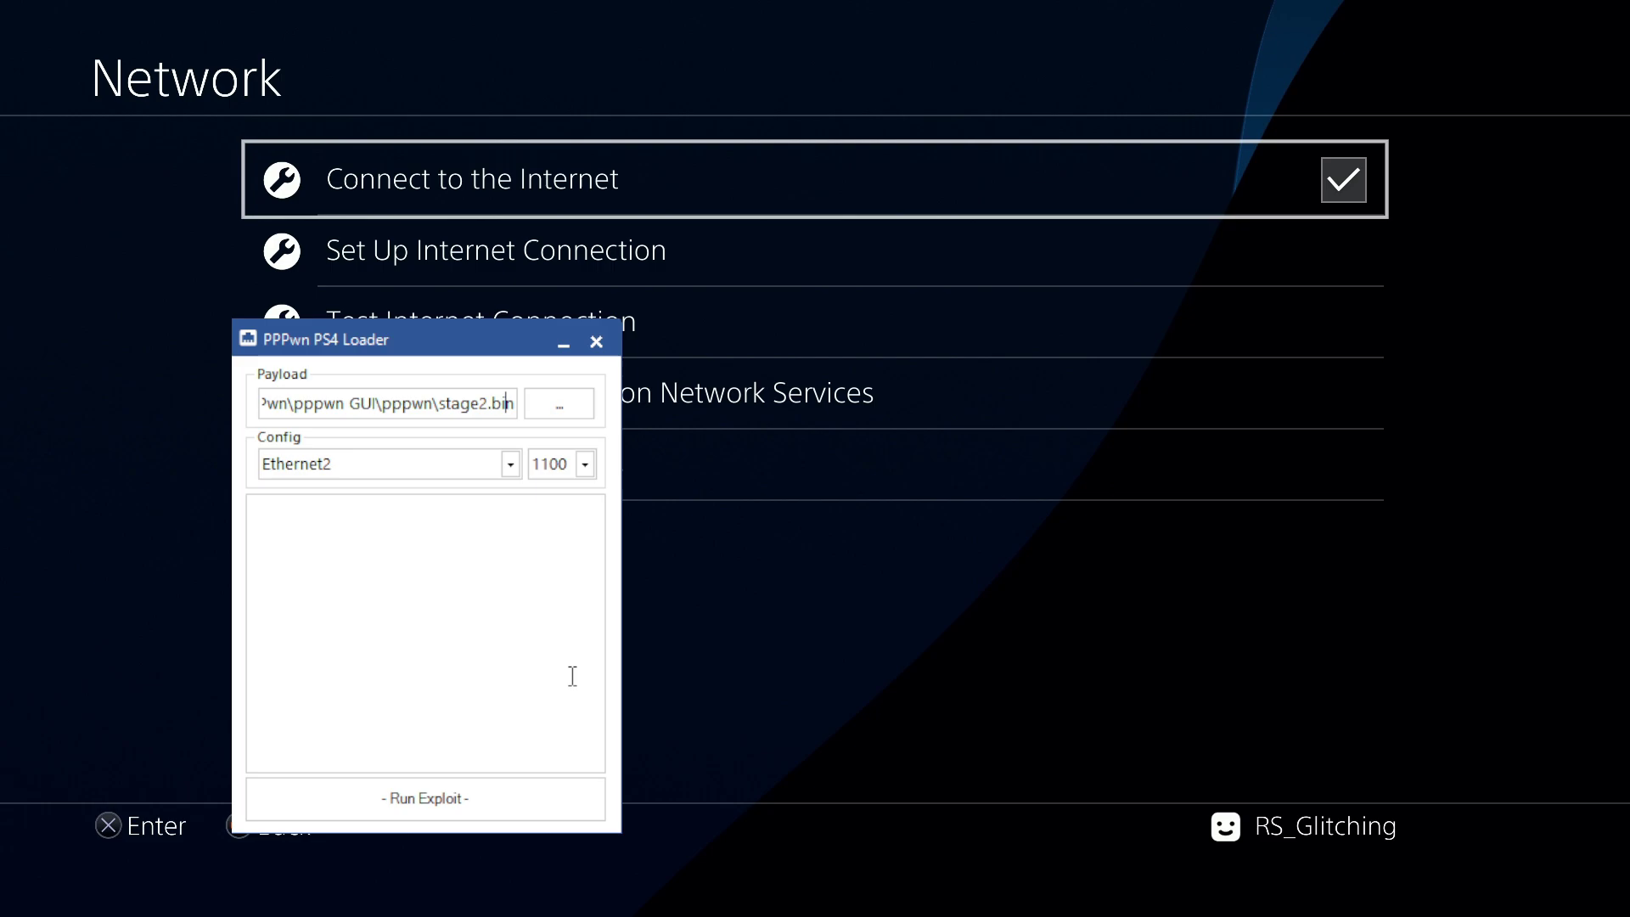
Start another Run Exploit attempt in PPPwn PS4 Loader.
left_click(488, 805)
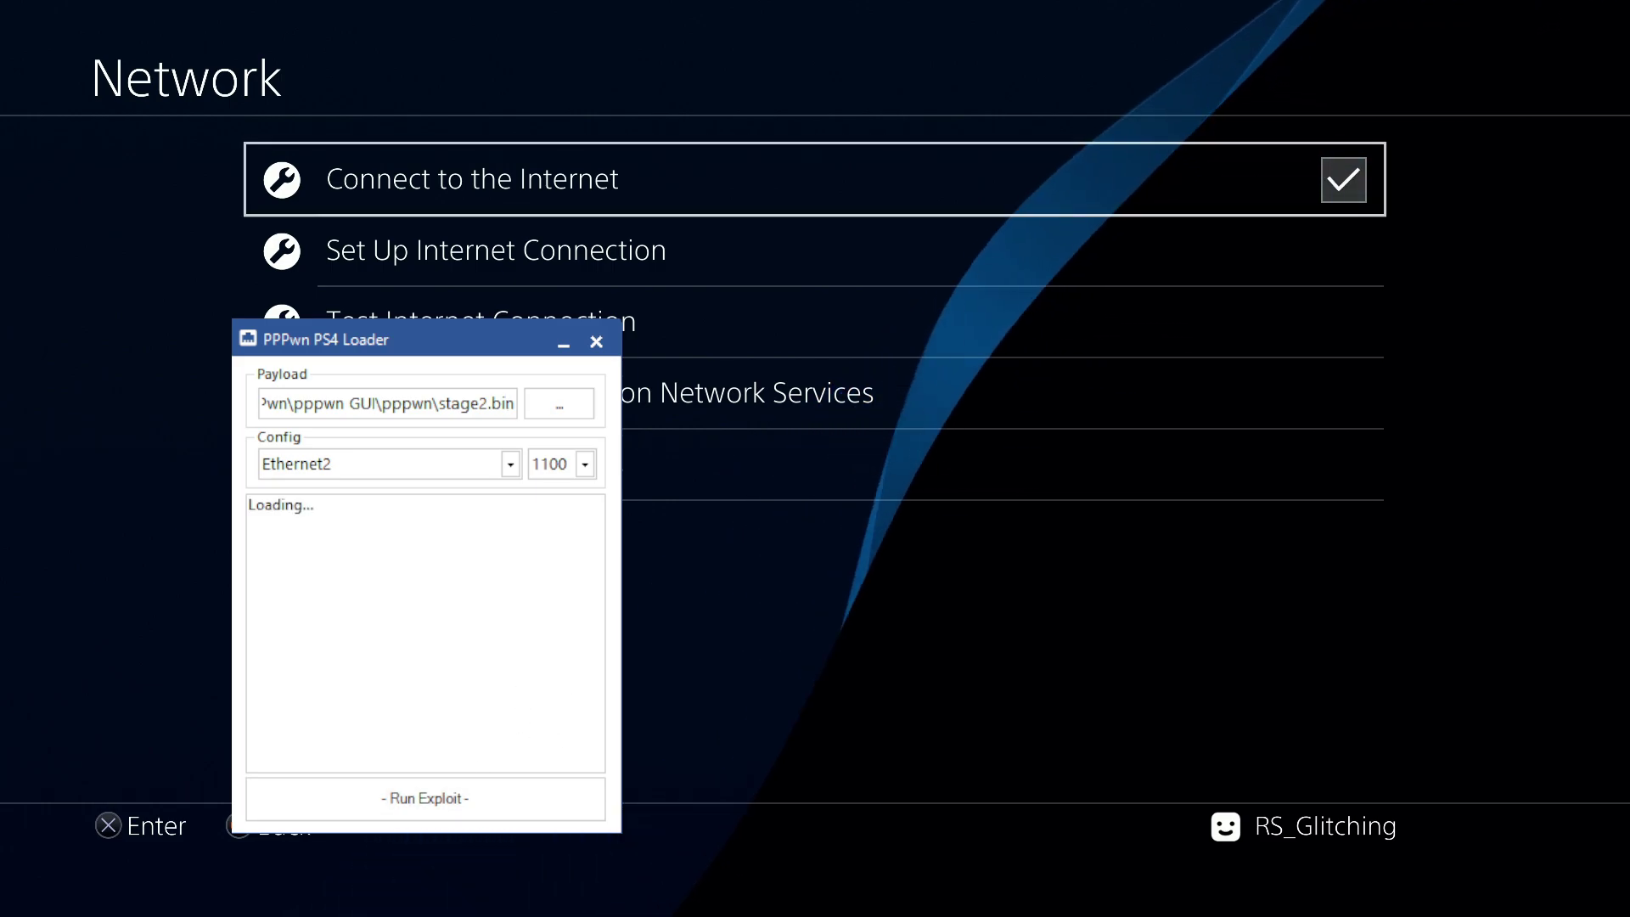